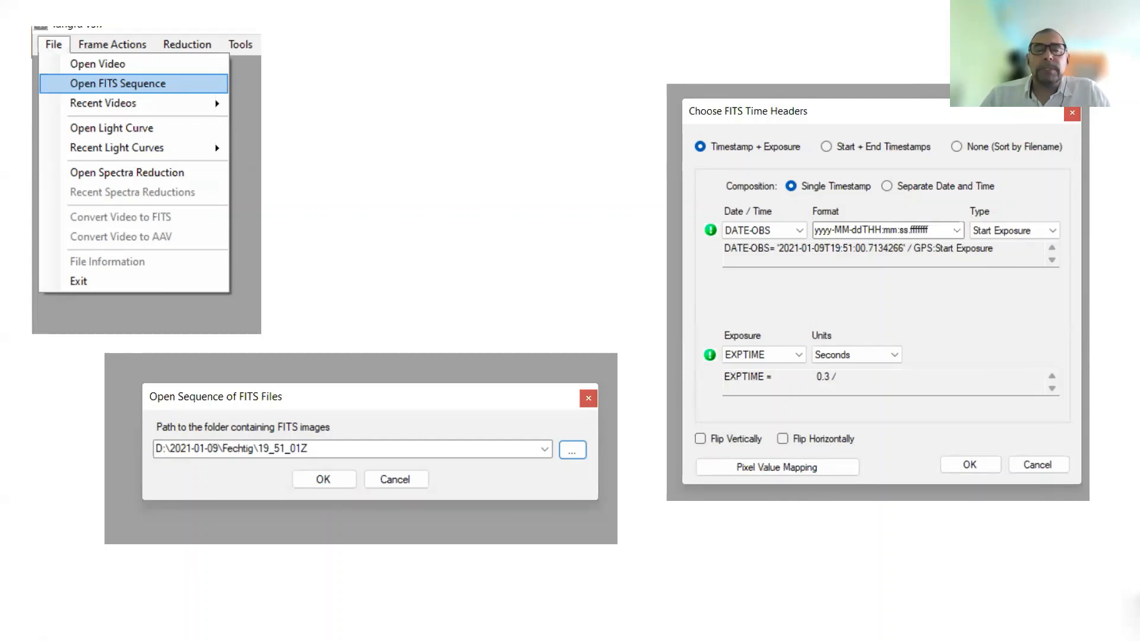
pyautogui.press('Right')
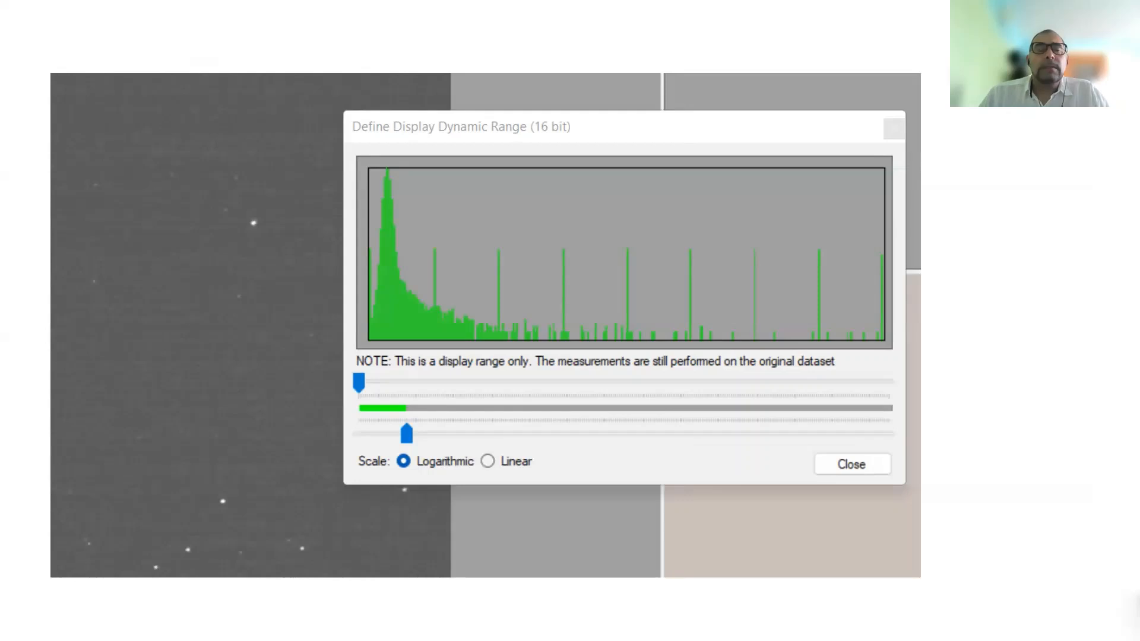
pyautogui.press('Right')
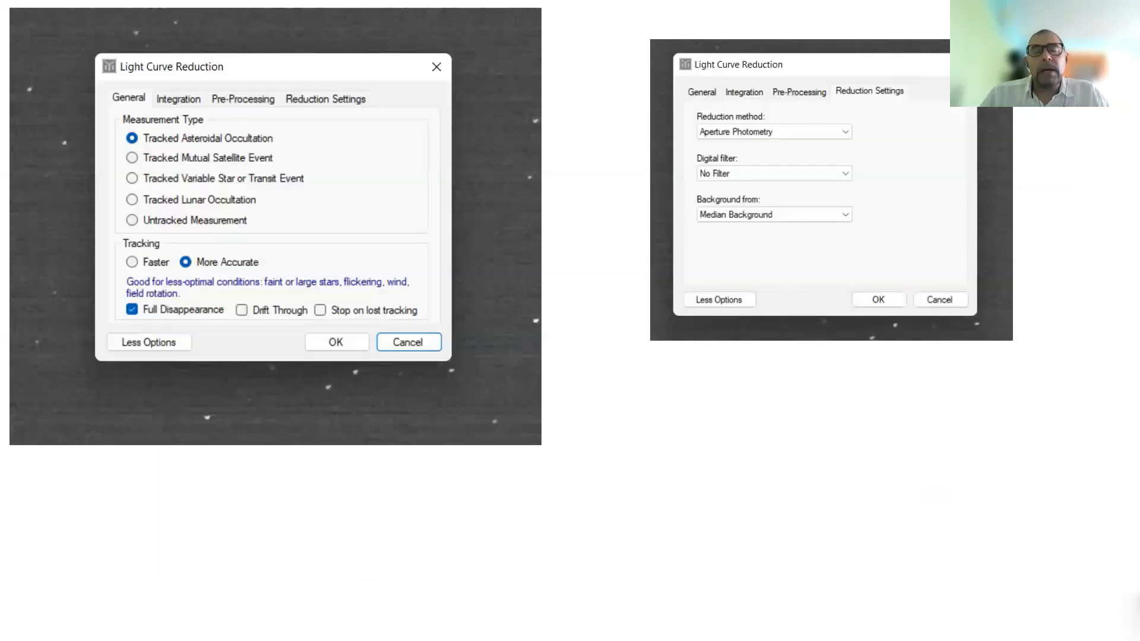
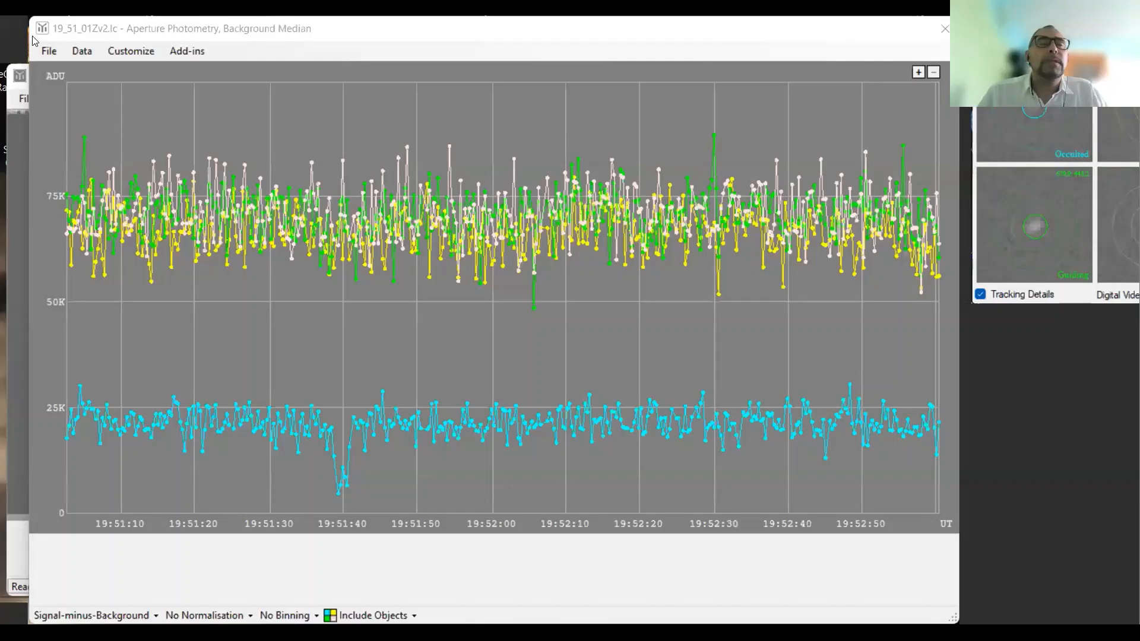
# Review the reduction methods offered for quick re-processing of the light curve, keep Aperture Photometry, and close without re-processing.
pyautogui.click(48, 51)
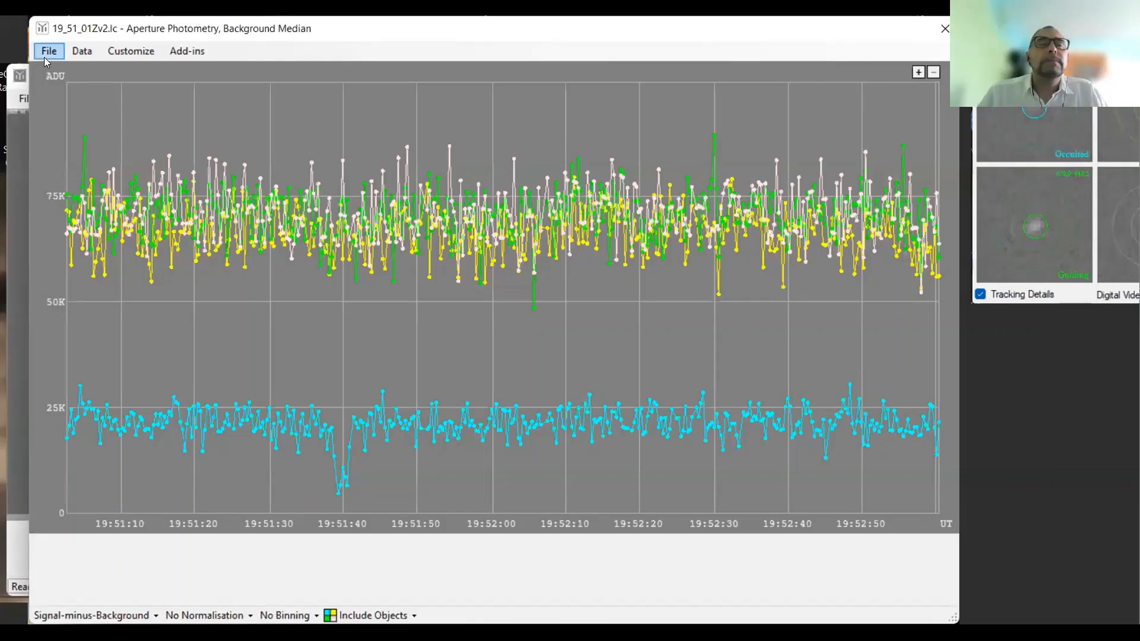
pyautogui.moveTo(90, 112)
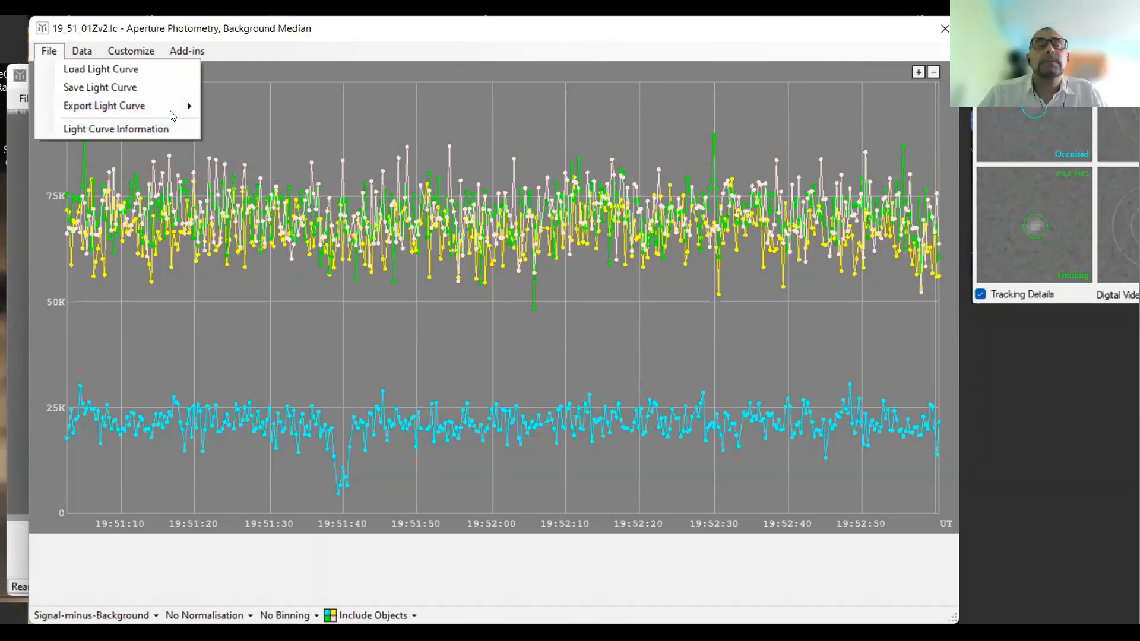
pyautogui.moveTo(102, 57)
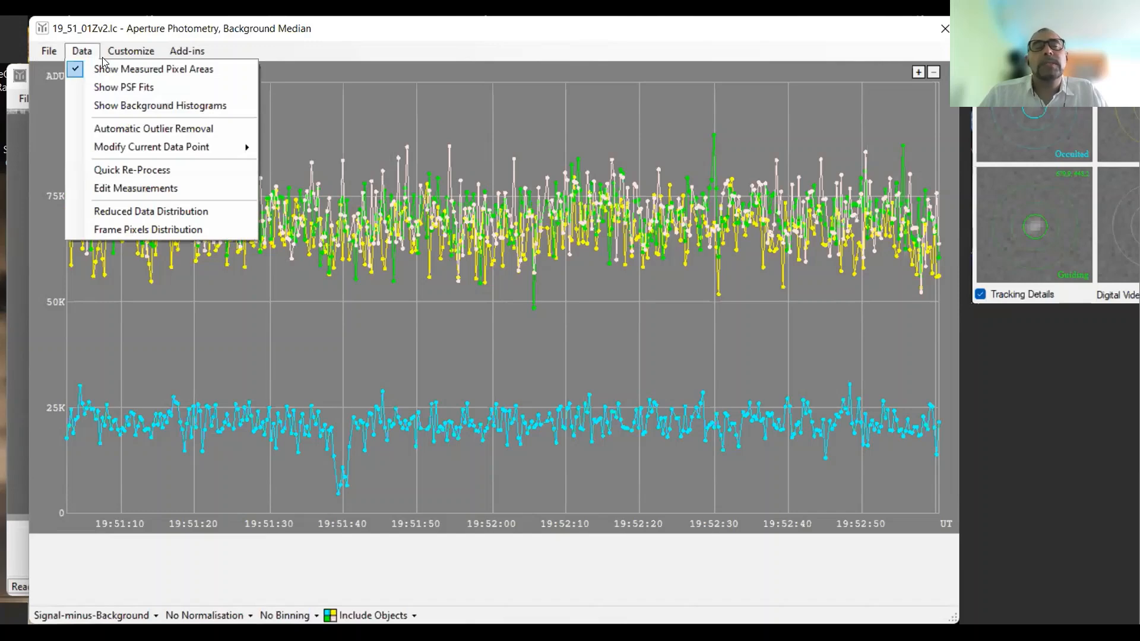
pyautogui.click(138, 172)
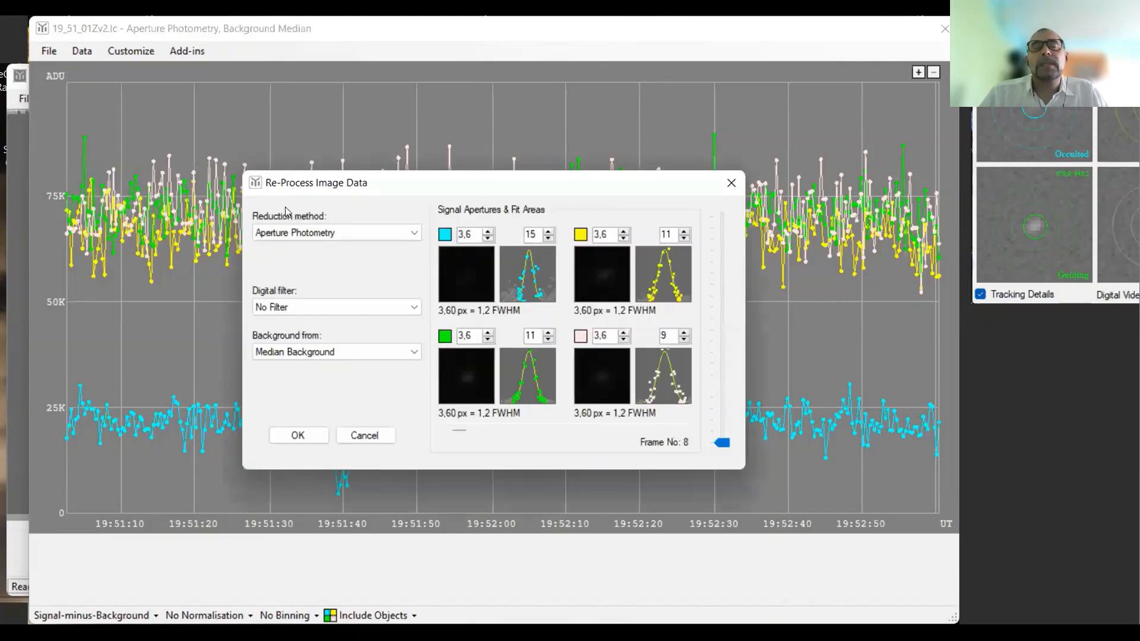
pyautogui.click(336, 238)
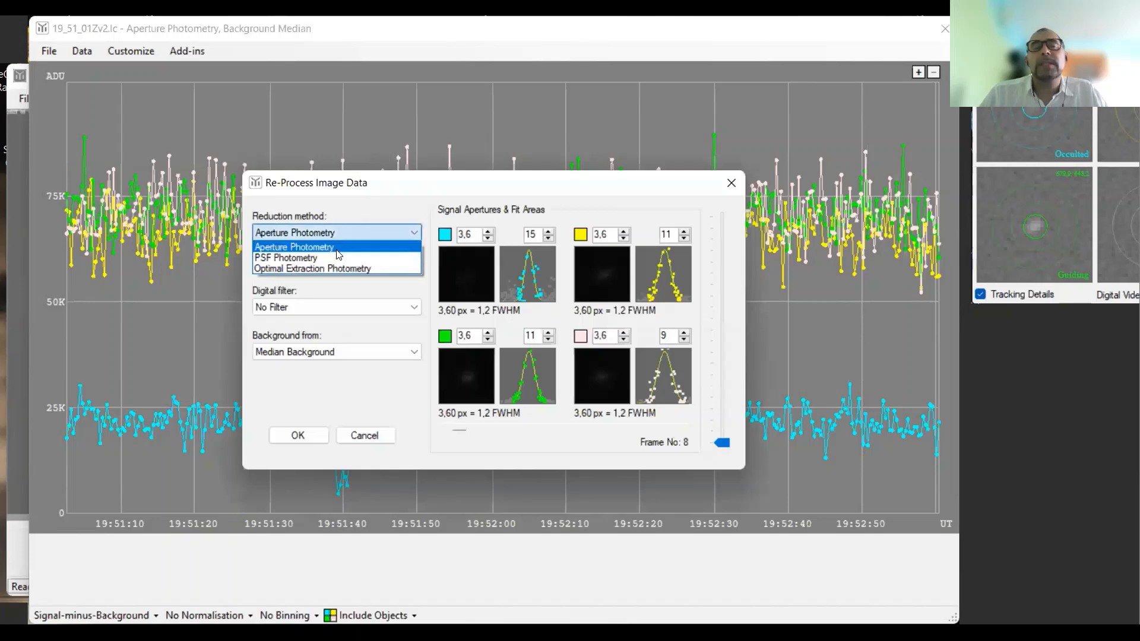
pyautogui.click(336, 248)
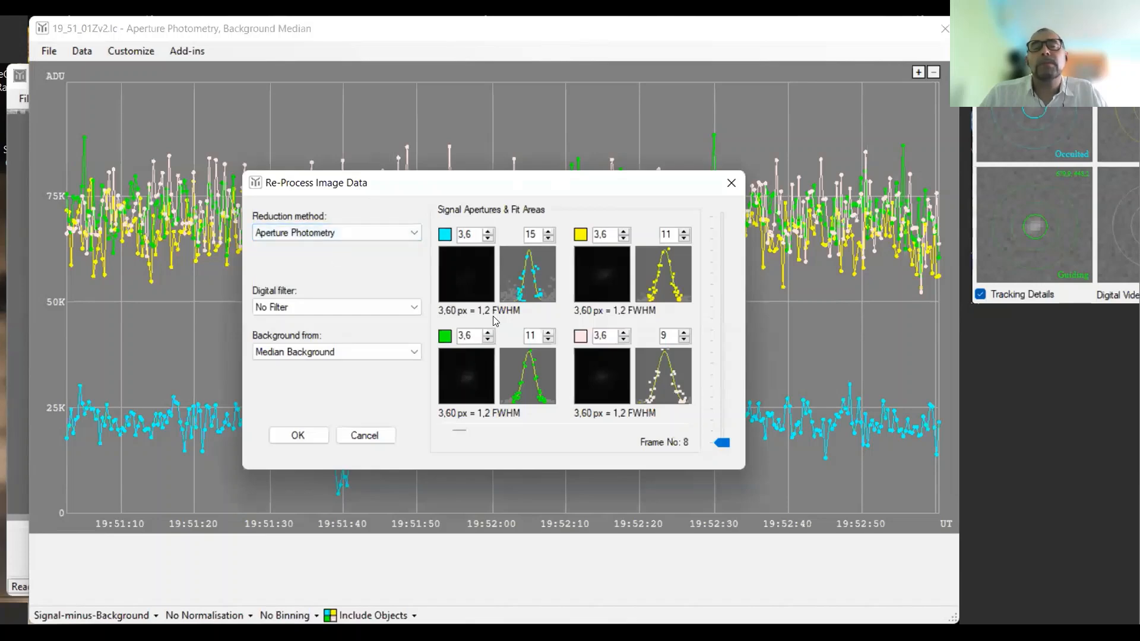
pyautogui.click(731, 184)
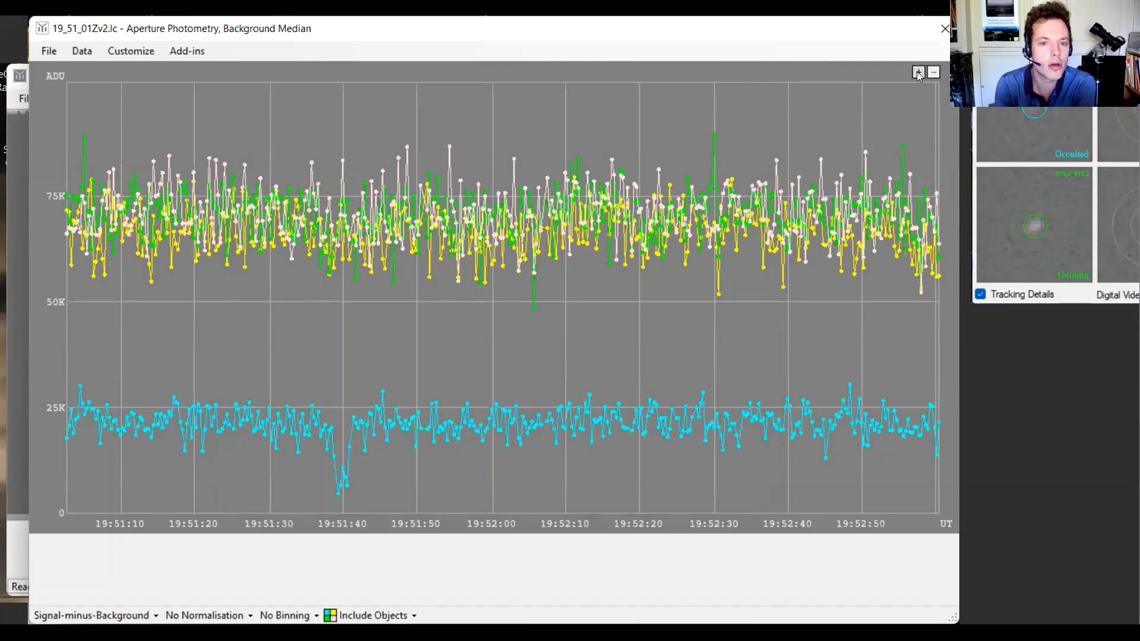
# Start exporting the light curve as CSV and review the photometric value and timestamp options.
pyautogui.click(47, 51)
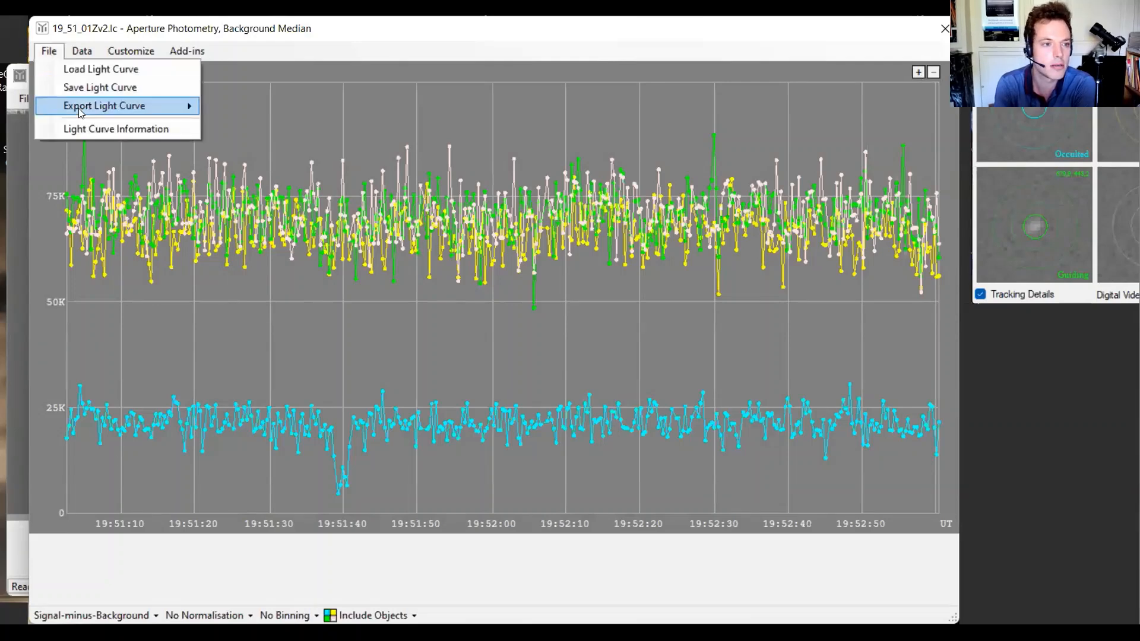
pyautogui.click(277, 109)
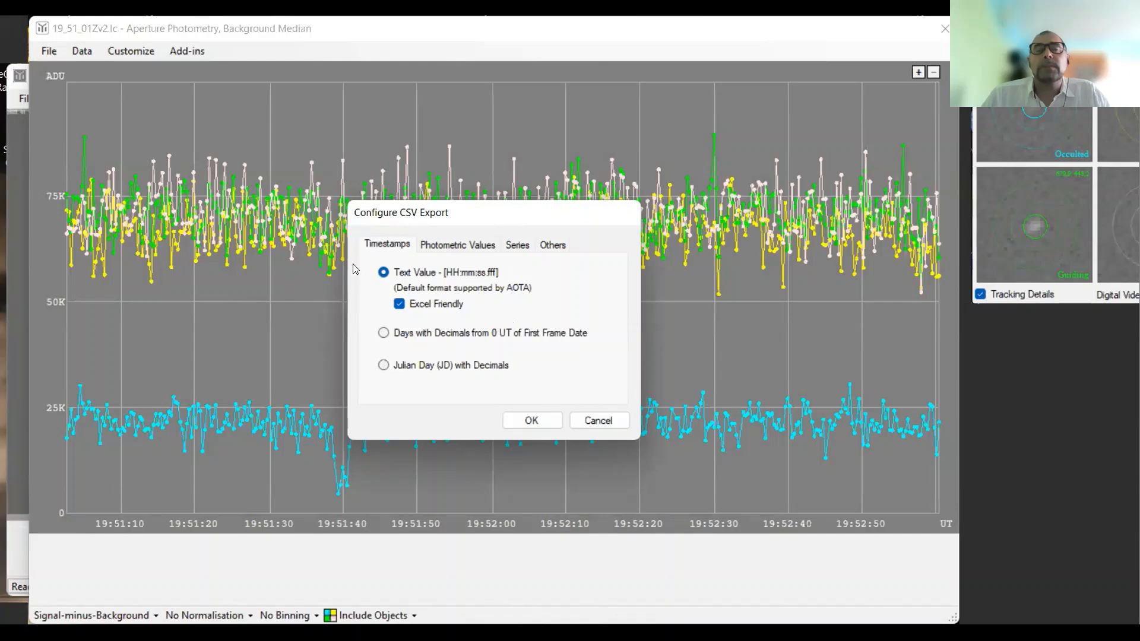
pyautogui.click(437, 249)
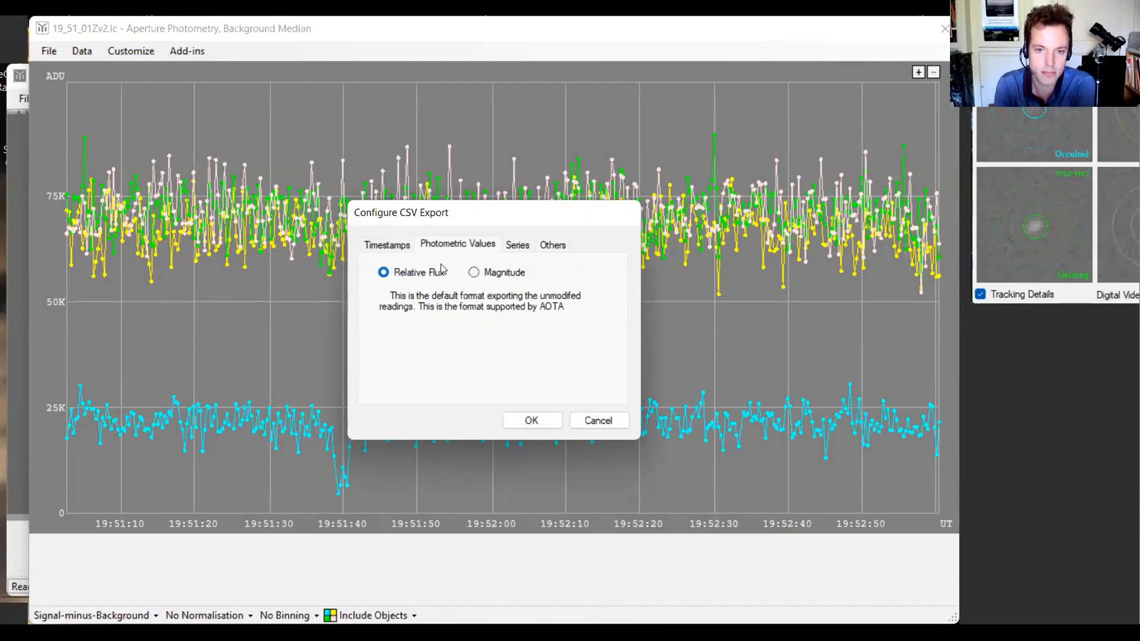
pyautogui.click(378, 249)
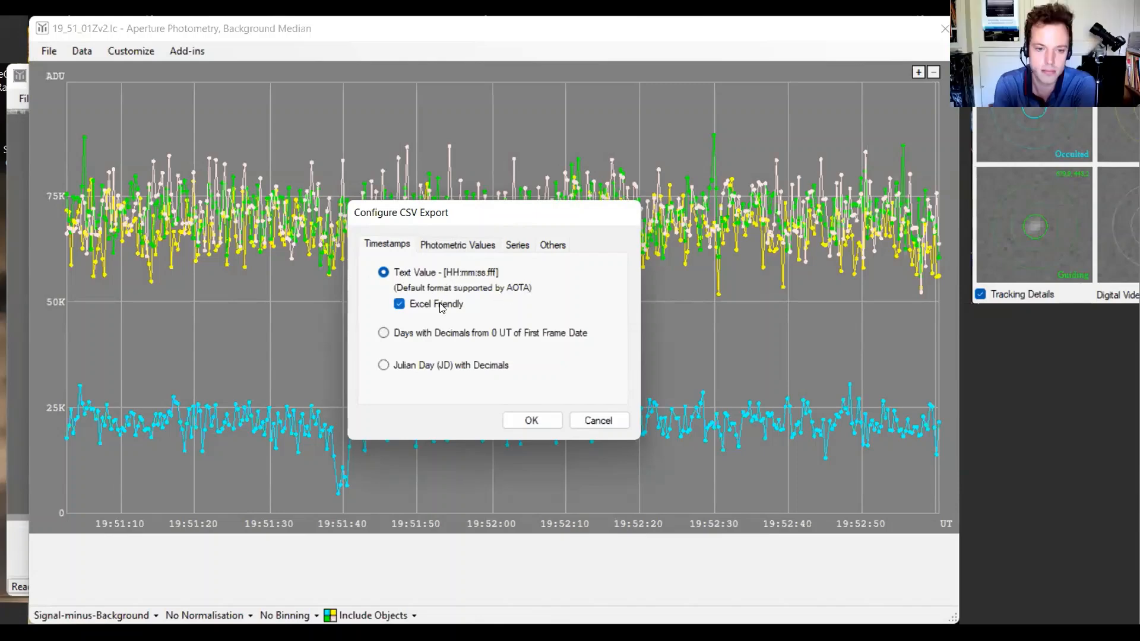
# Try the Days with Decimals and Julian Day timestamp formats, and return to Text Value with Excel Friendly enabled.
pyautogui.click(398, 304)
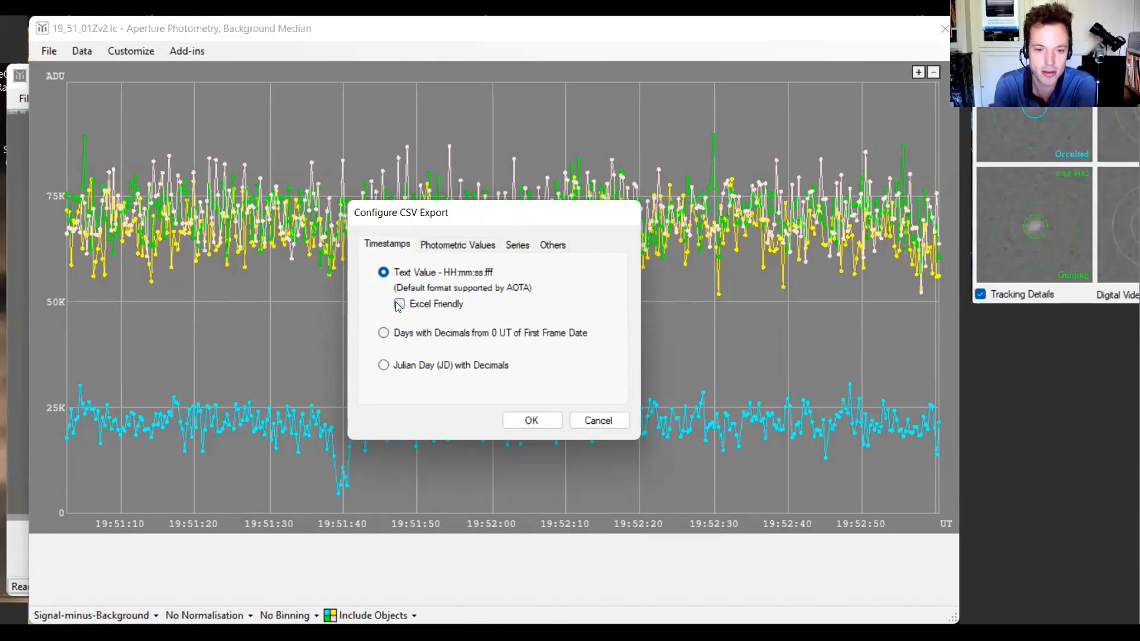
pyautogui.click(398, 305)
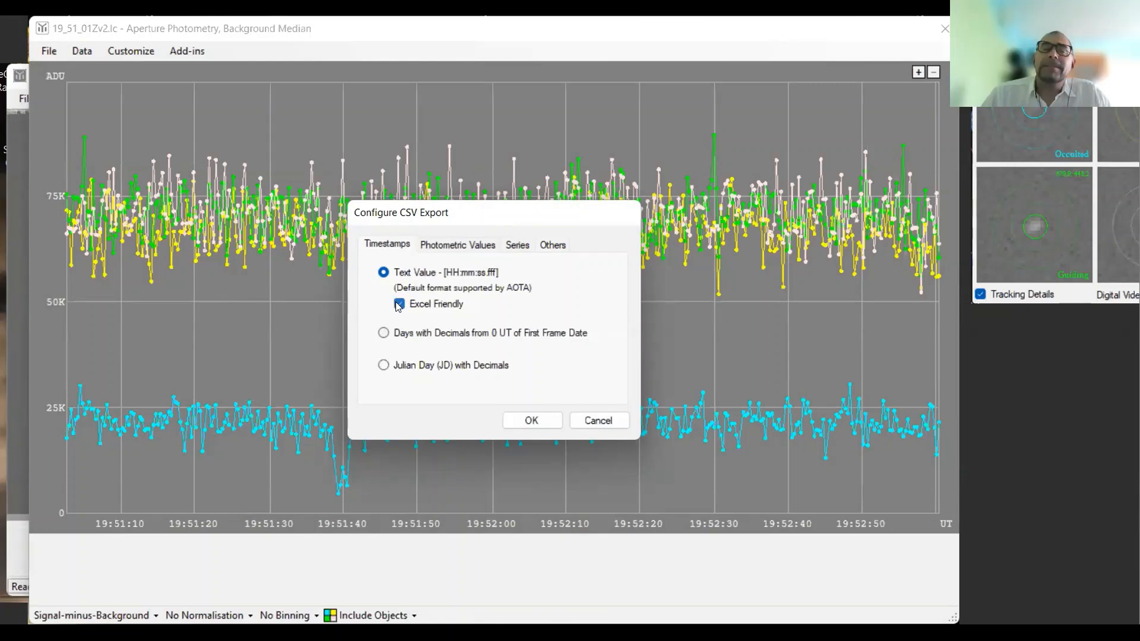
pyautogui.click(398, 305)
pyautogui.click(383, 333)
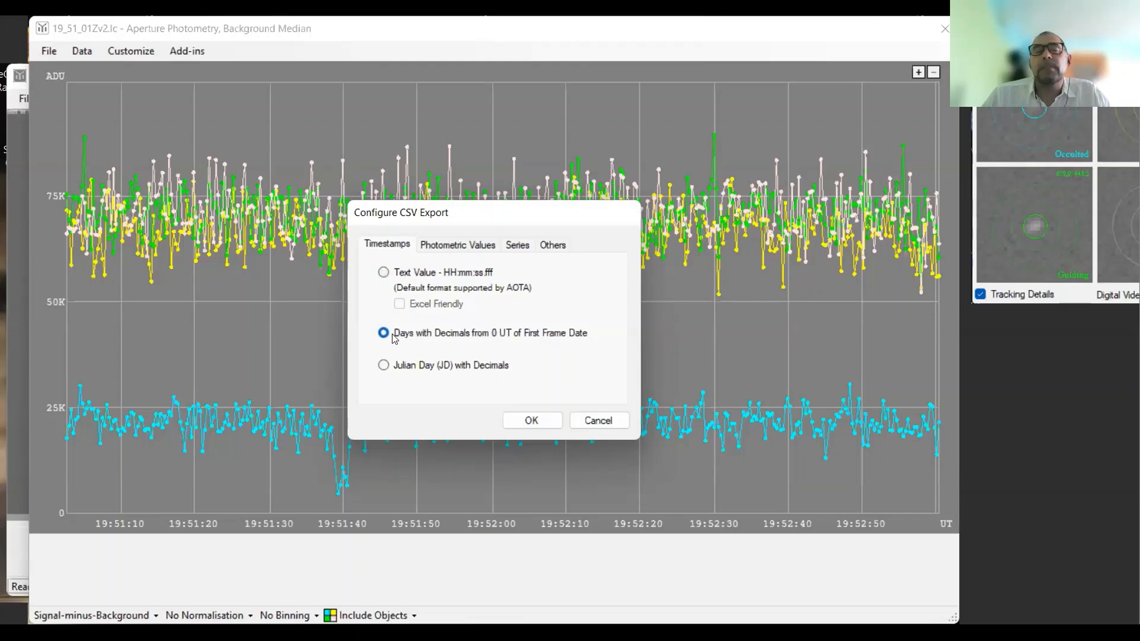
pyautogui.click(383, 365)
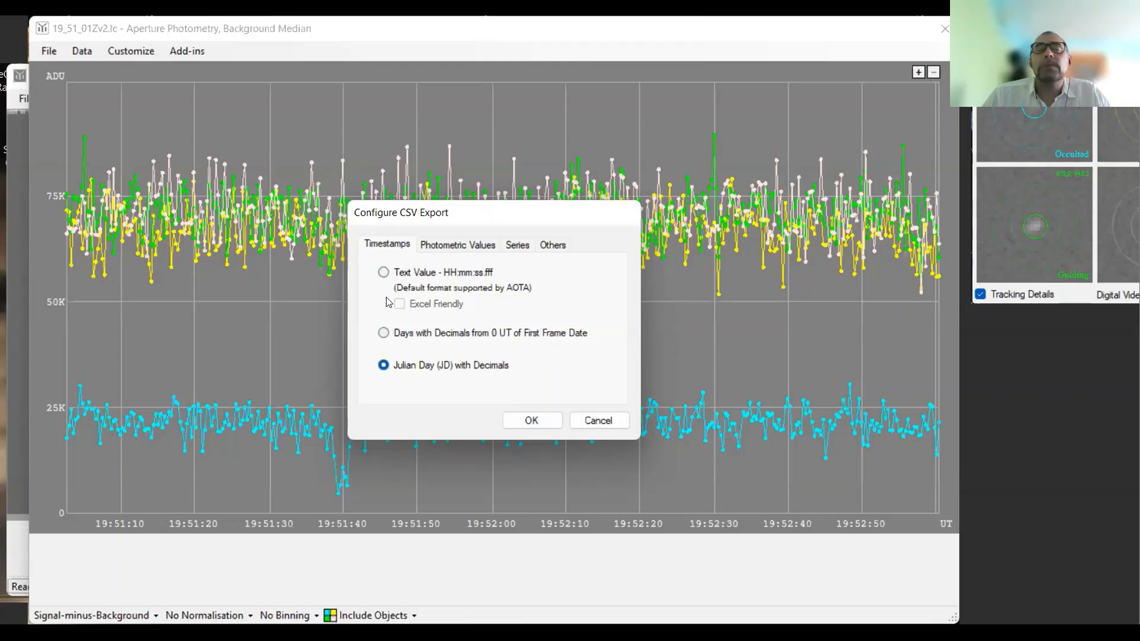
pyautogui.click(383, 272)
pyautogui.click(399, 305)
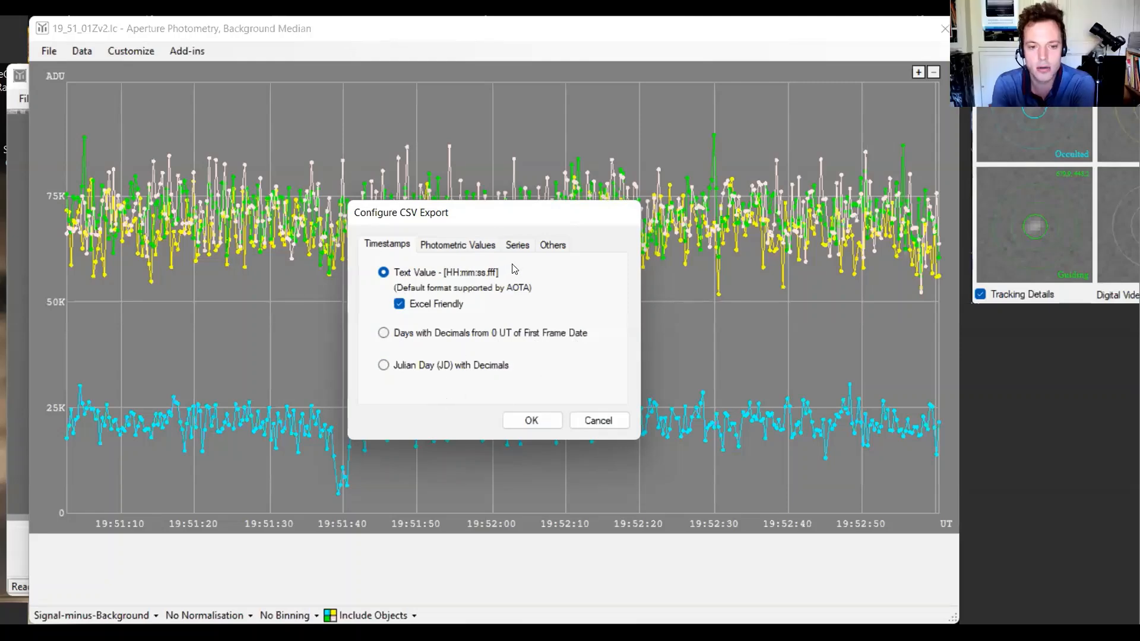
# Set the exported series to Signal-minus-Background, recheck the timestamp format, and close the CSV export configuration.
pyautogui.click(521, 247)
pyautogui.click(402, 246)
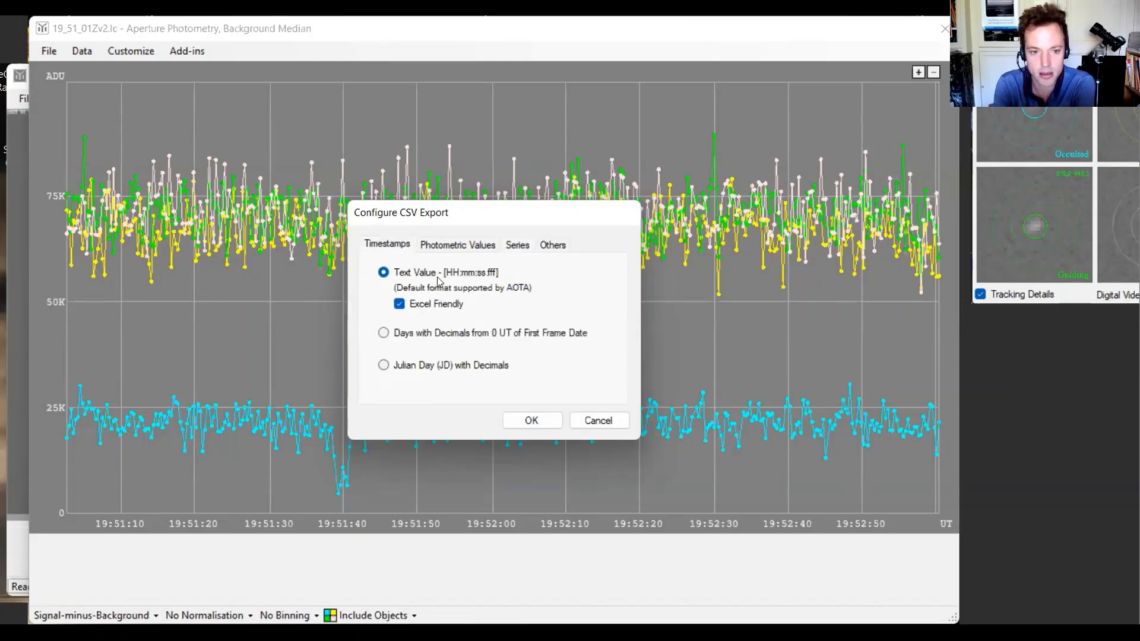
pyautogui.click(514, 244)
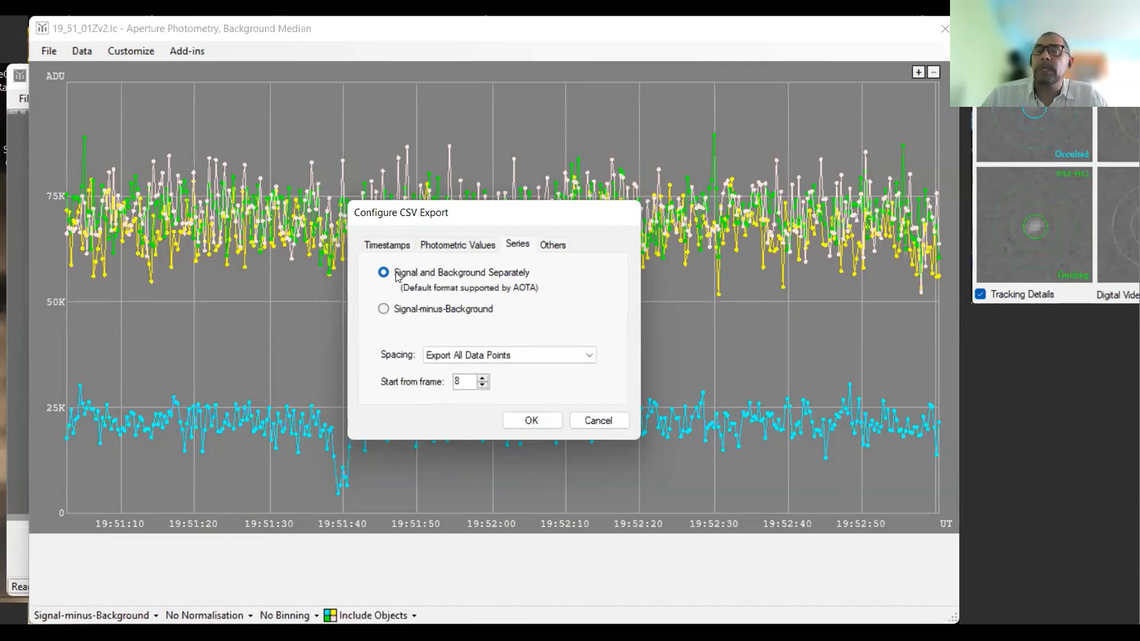
pyautogui.click(383, 309)
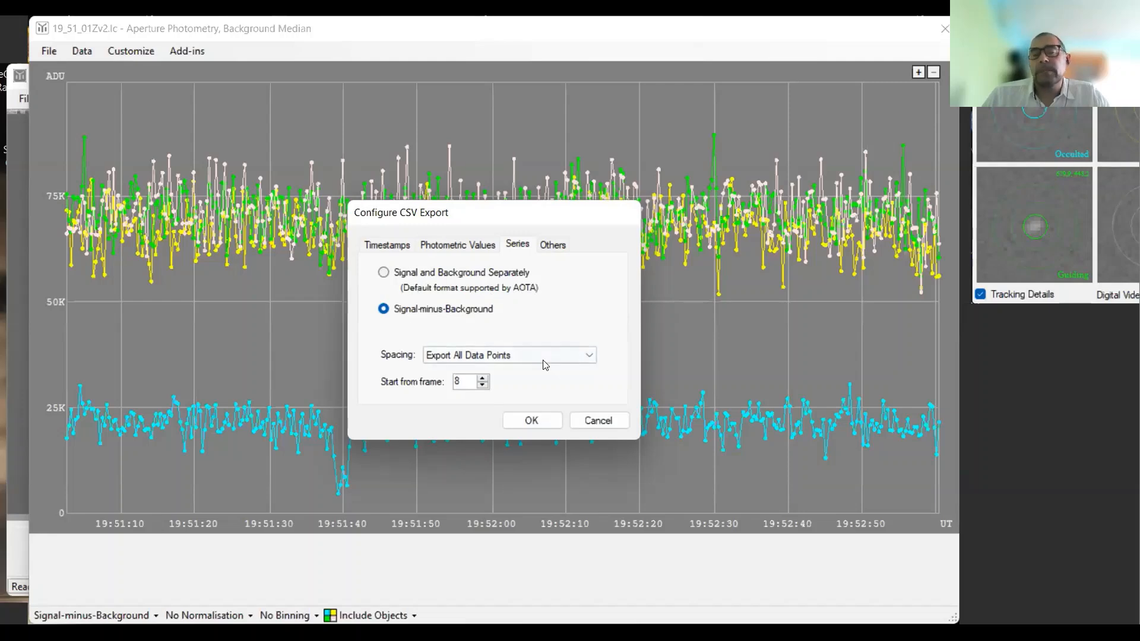
pyautogui.click(387, 246)
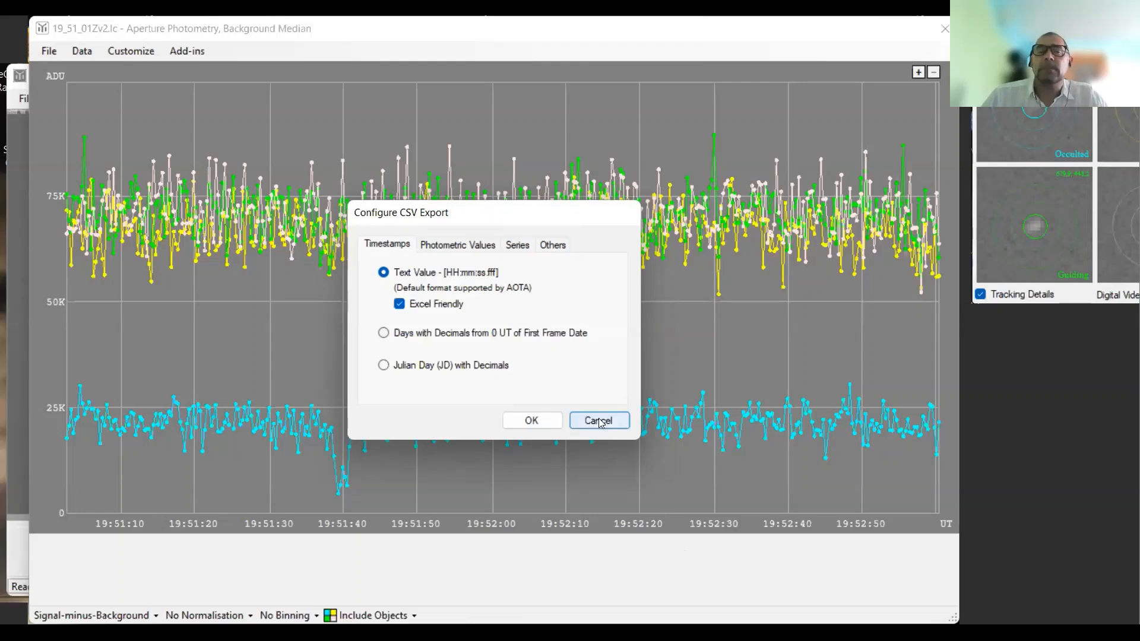
pyautogui.click(553, 422)
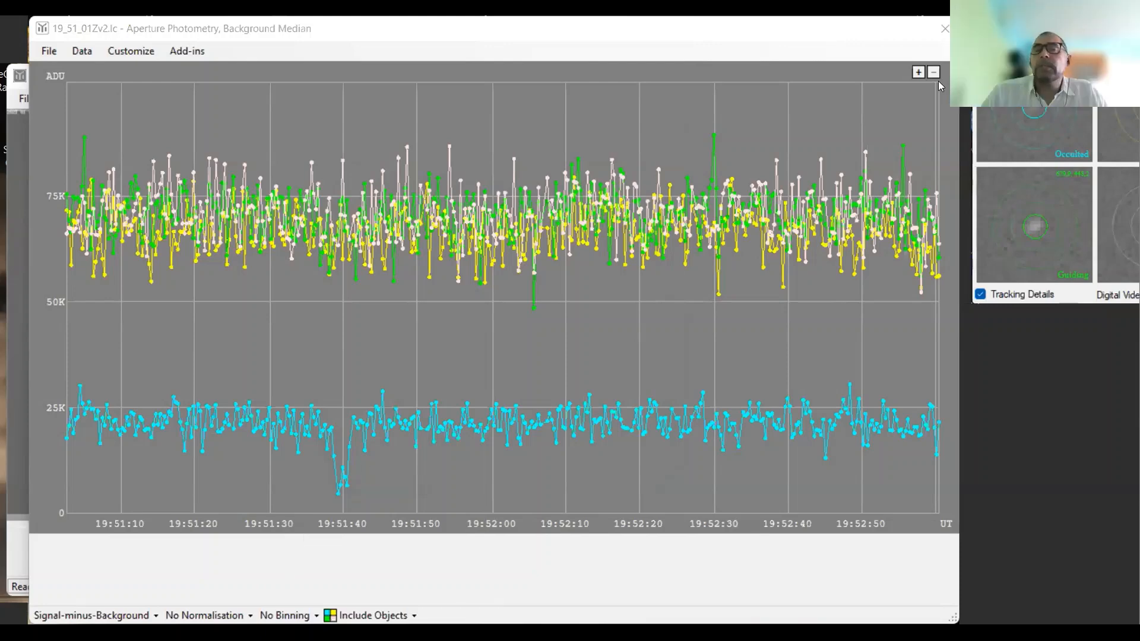
# Zoom in on the occulted star's dip near 19:51:40 and examine the frame times and signal values of the points around the disappearance.
pyautogui.click(918, 73)
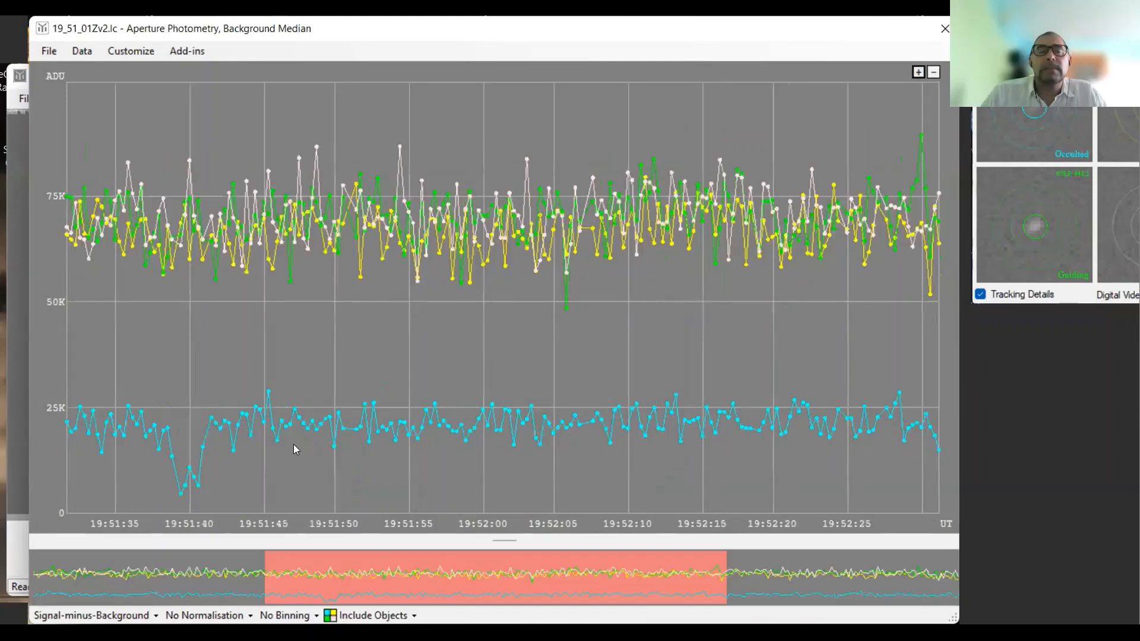
pyautogui.moveTo(491, 541); pyautogui.dragTo(425, 546)
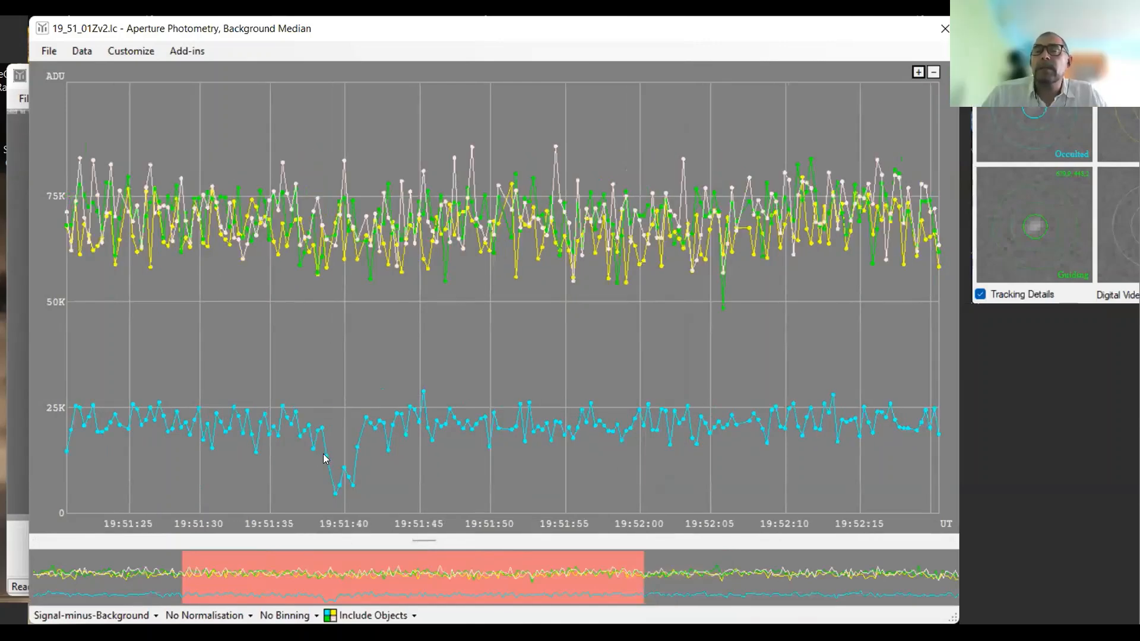
pyautogui.click(323, 455)
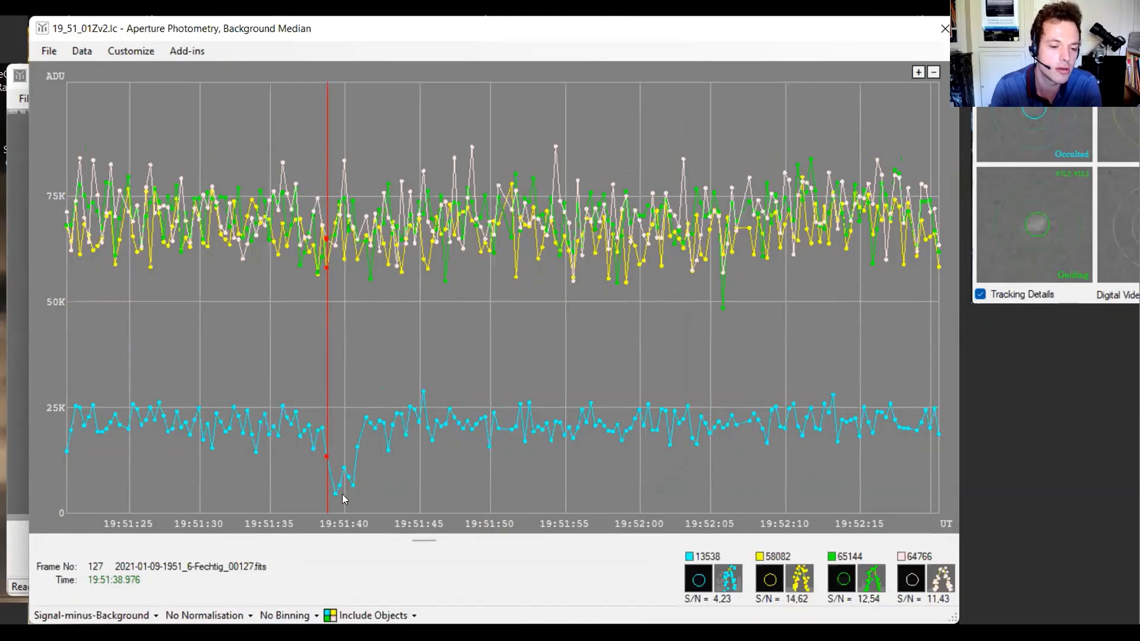
pyautogui.click(322, 424)
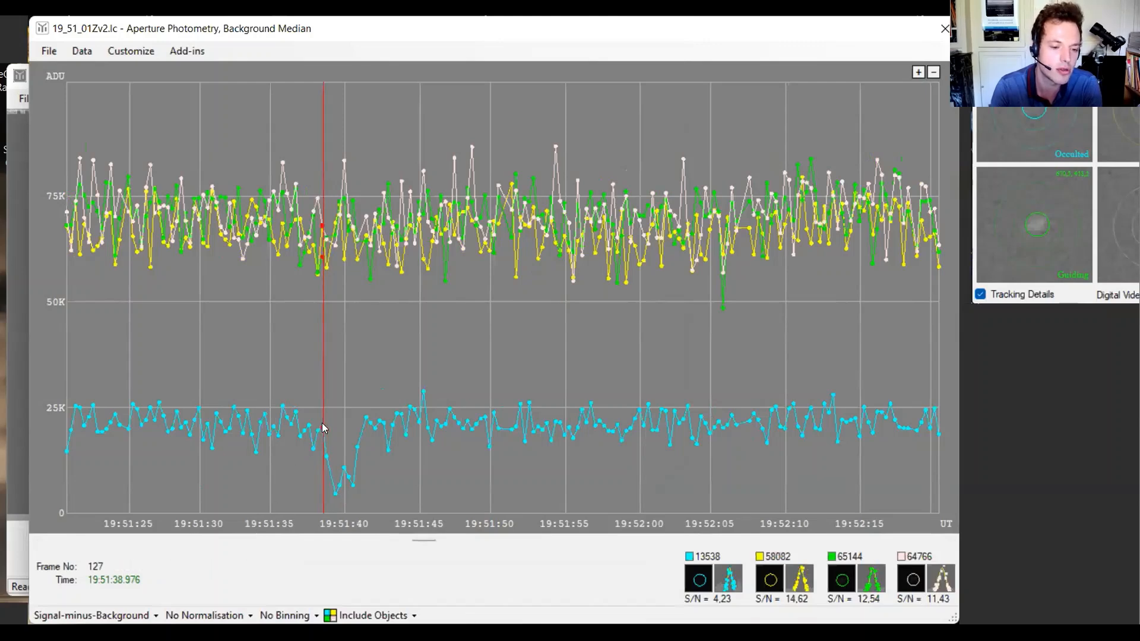
pyautogui.click(335, 493)
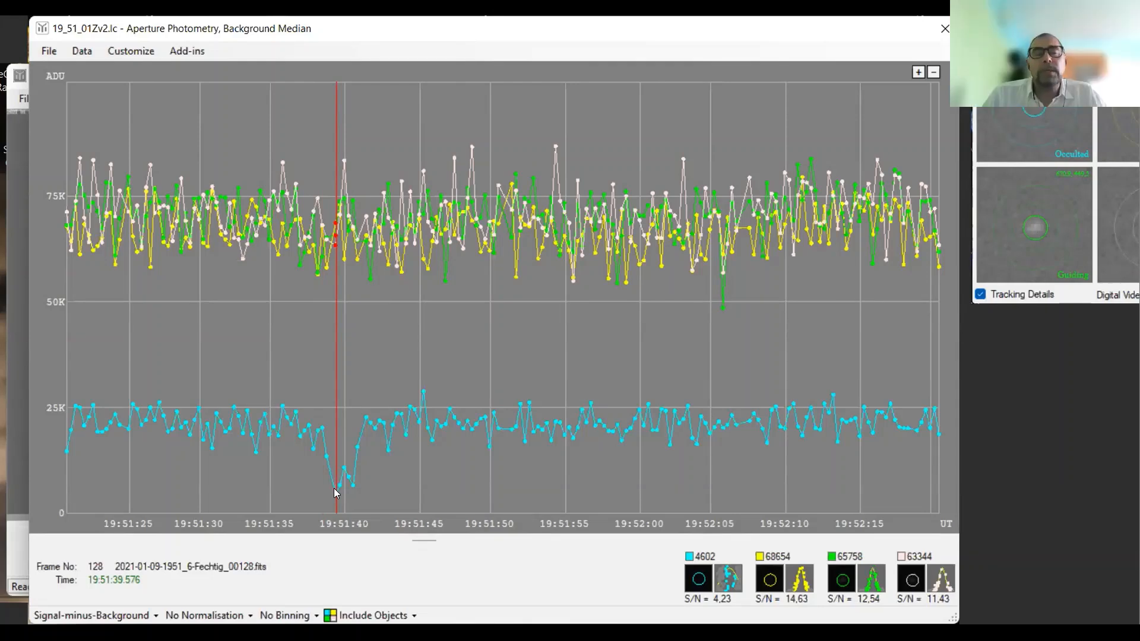
pyautogui.click(320, 424)
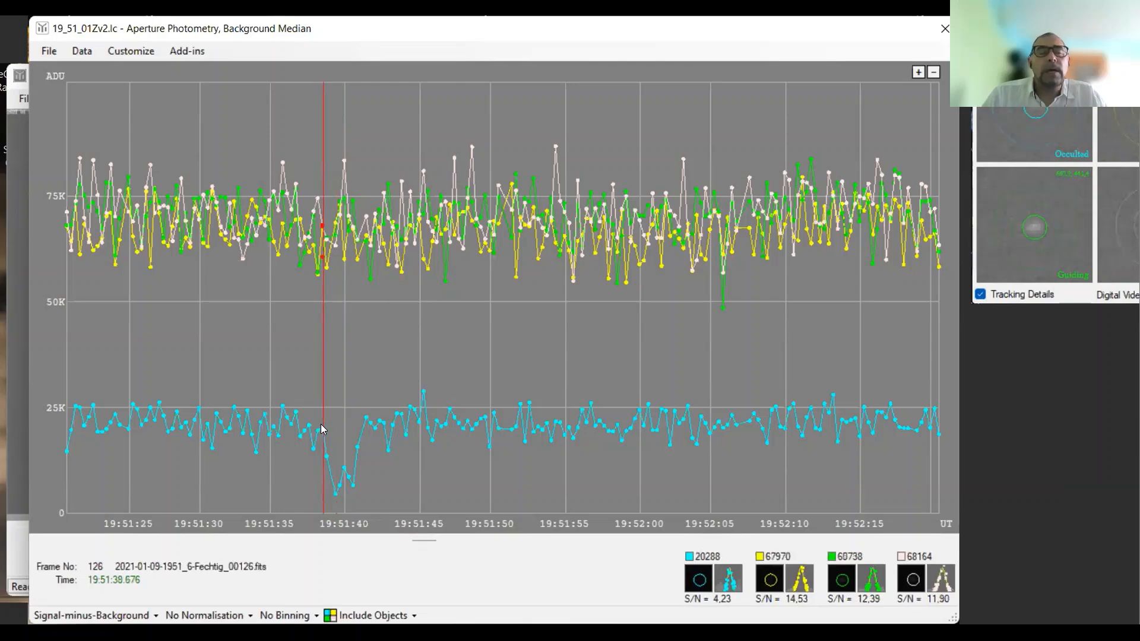
pyautogui.click(326, 462)
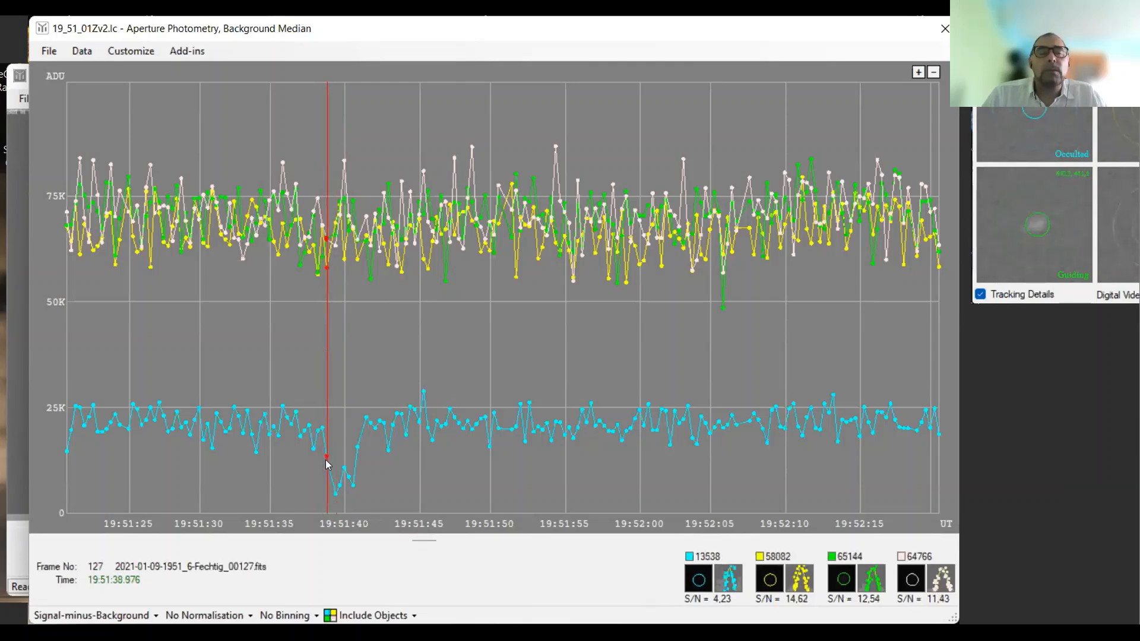
pyautogui.click(335, 491)
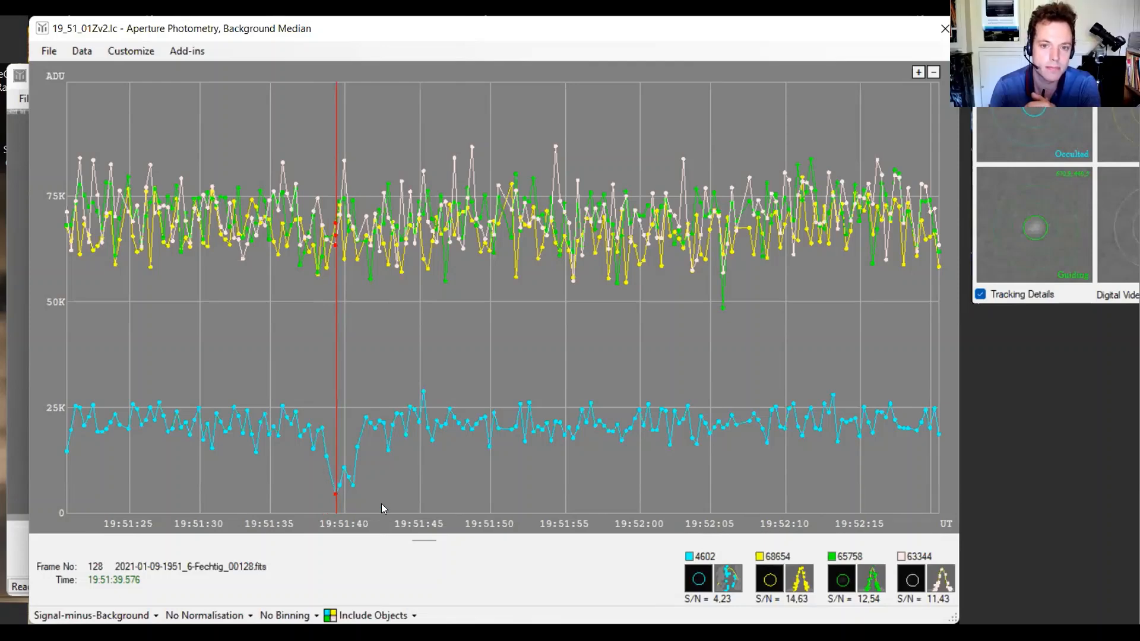
pyautogui.click(319, 424)
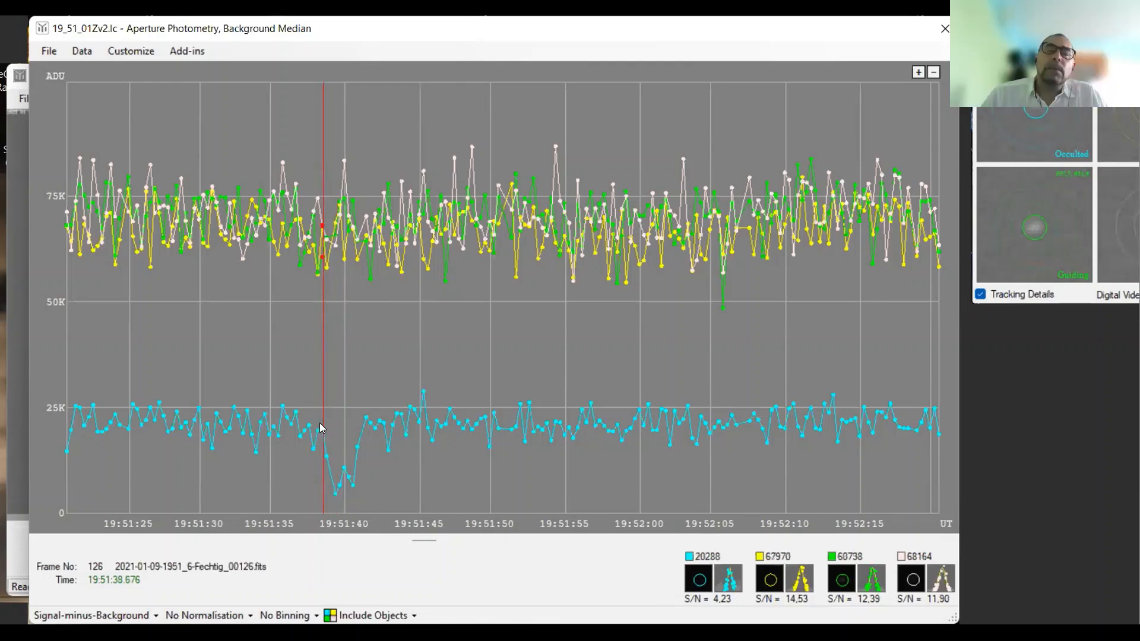
pyautogui.click(333, 492)
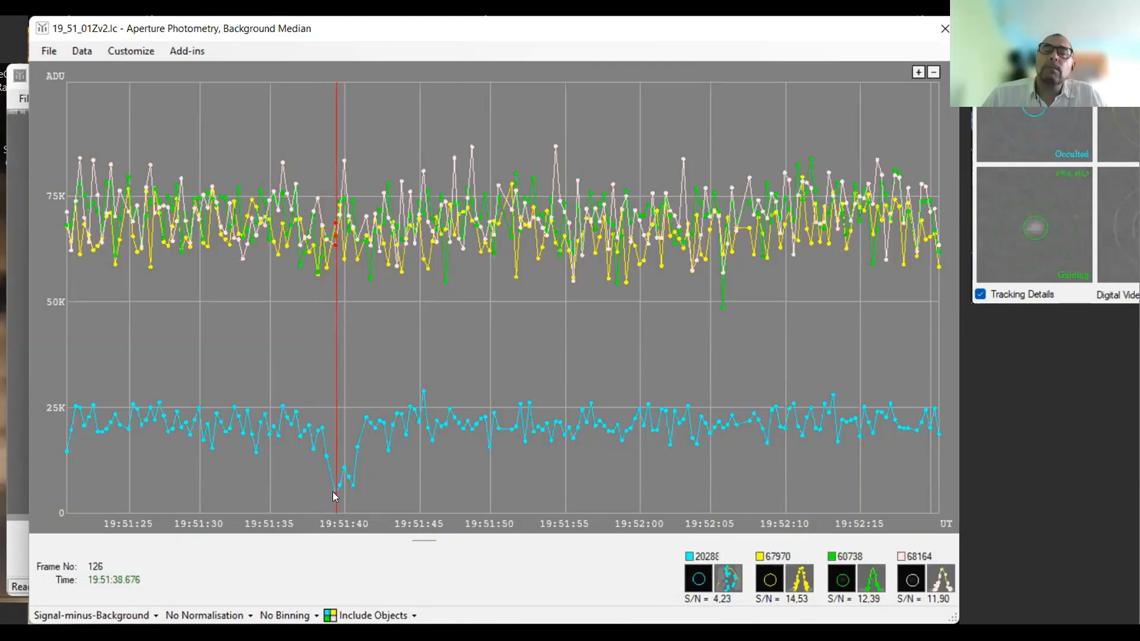
pyautogui.click(322, 424)
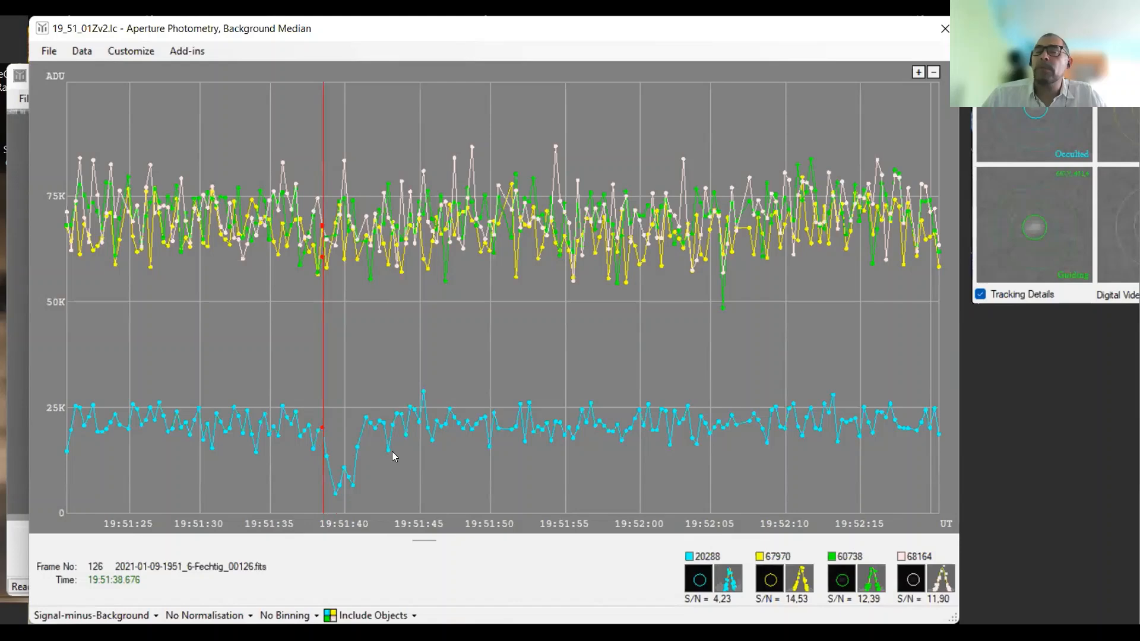
pyautogui.click(327, 452)
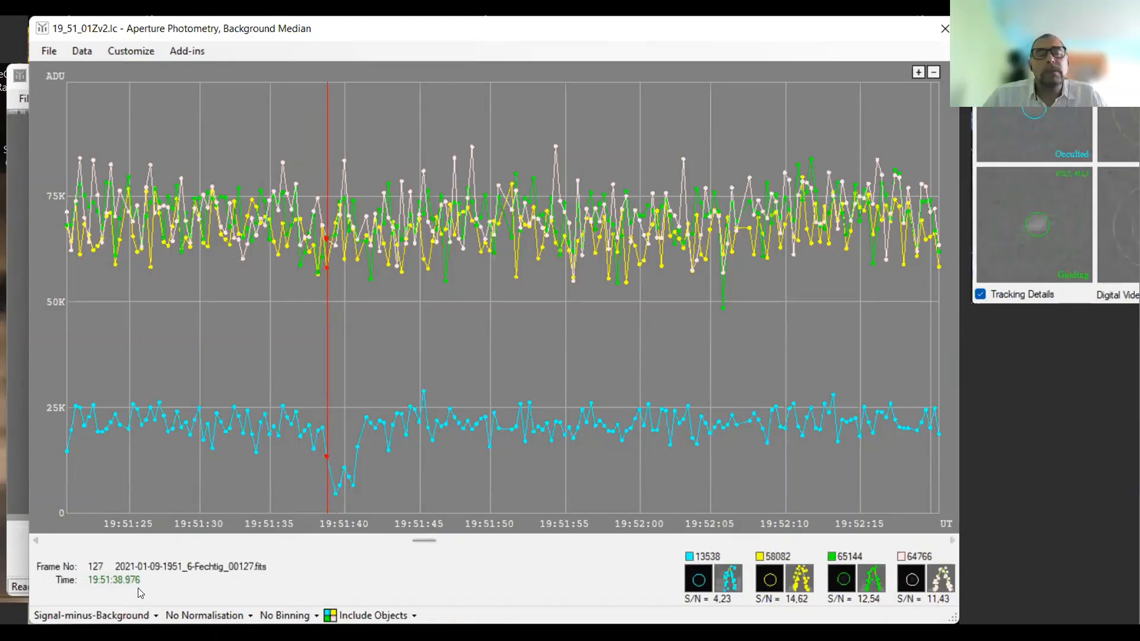